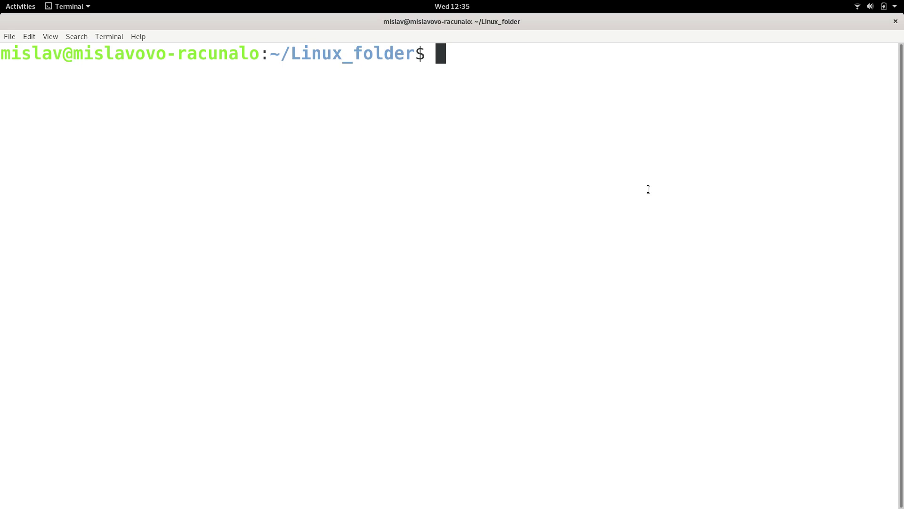
{"action": "type", "text": "cut"}
Step: Erase 'cut' from the prompt so 'sed' can replace it, running nothing
{"action": "key", "text": "BackSpace"}
{"action": "key", "text": "BackSpace"}
{"action": "key", "text": "BackSpace"}
{"action": "type", "text": "sed"}
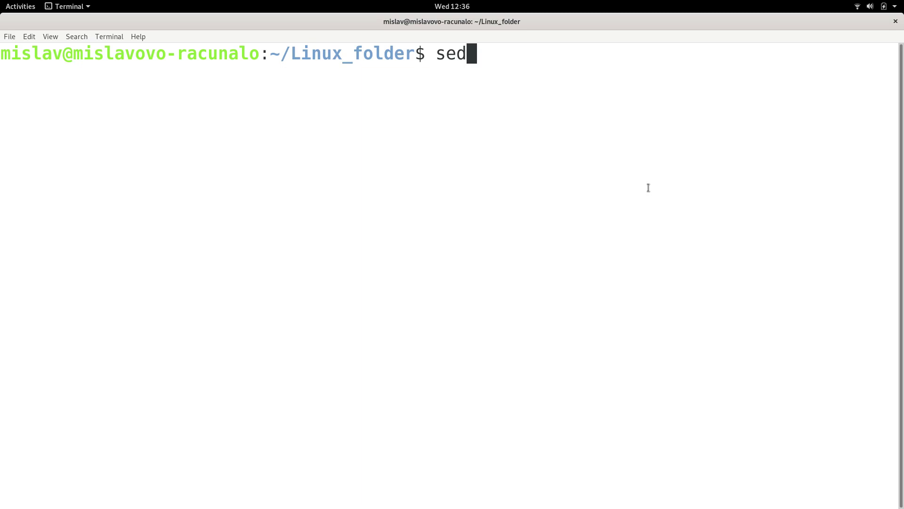
Step: Erase 'sed' and then 'awk' from the command line without running them
{"action": "key", "text": "BackSpace"}
{"action": "key", "text": "BackSpace"}
{"action": "key", "text": "BackSpace"}
{"action": "type", "text": "awk"}
{"action": "key", "text": "BackSpace"}
{"action": "key", "text": "BackSpace"}
{"action": "key", "text": "BackSpace"}
{"action": "type", "text": "sort"}
Step: Erase 'sort' and then 'uniq', leaving the prompt empty and nothing run
{"action": "key", "text": "BackSpace"}
{"action": "key", "text": "BackSpace"}
{"action": "key", "text": "BackSpace"}
{"action": "key", "text": "BackSpace"}
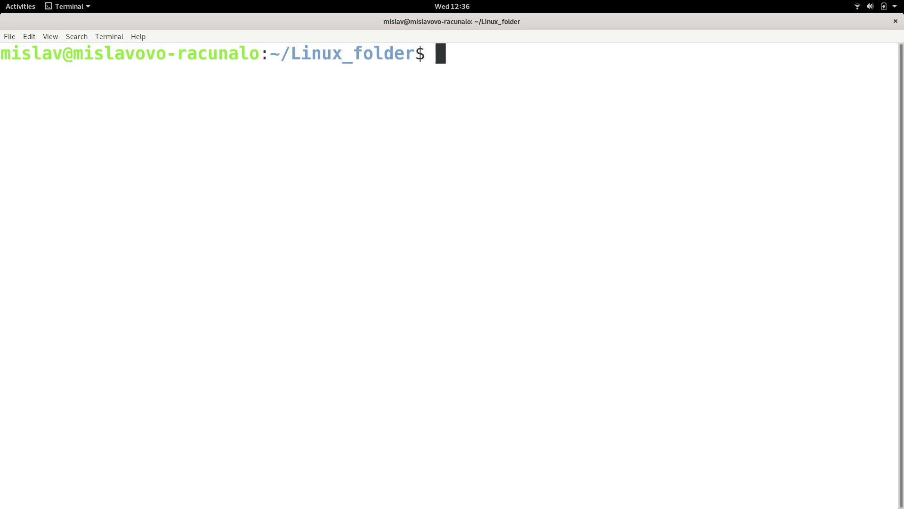
{"action": "type", "text": "uniq"}
{"action": "key", "text": "BackSpace"}
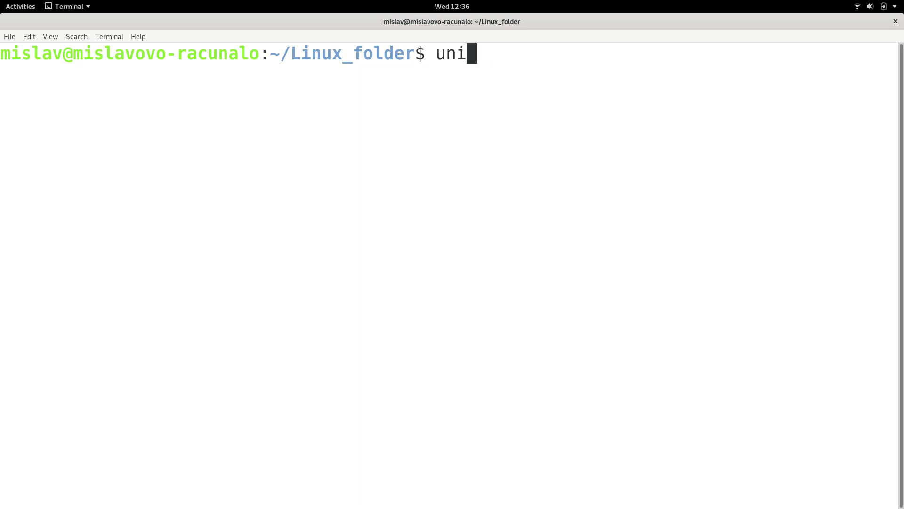
{"action": "key", "text": "BackSpace"}
{"action": "key", "text": "BackSpace"}
{"action": "key", "text": "BackSpace"}
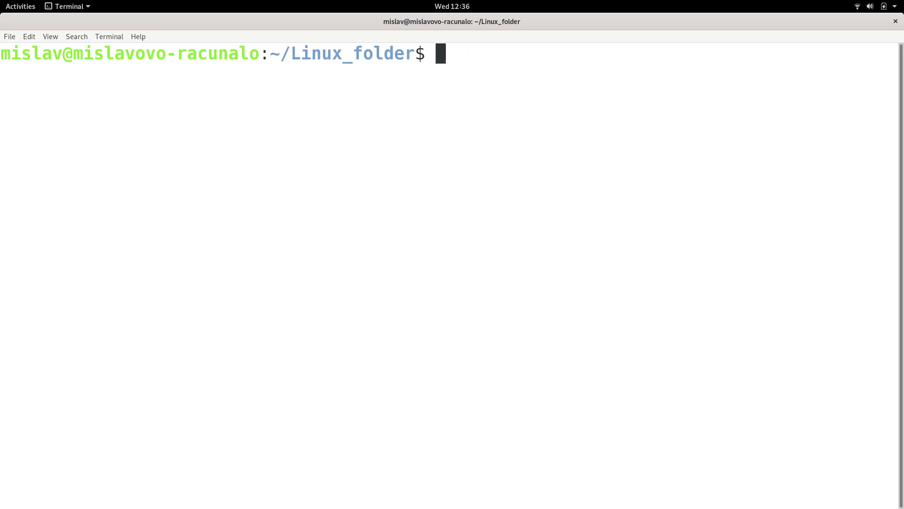